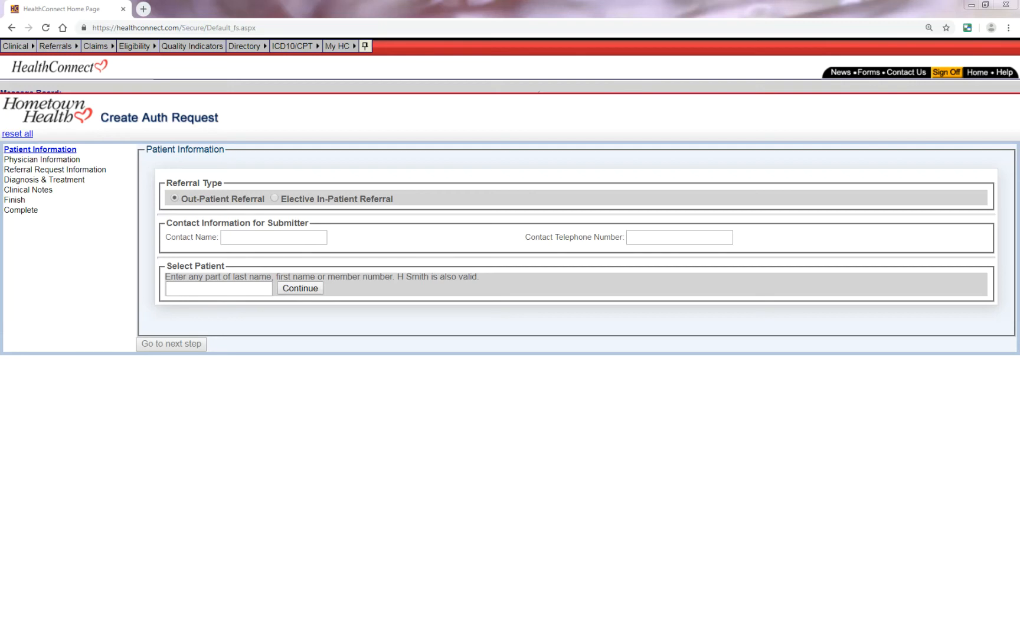
- Enter the submitter's contact name and contact telephone number
{"action": "type", "text": "Abby"}
{"action": "key", "text": "Tab"}
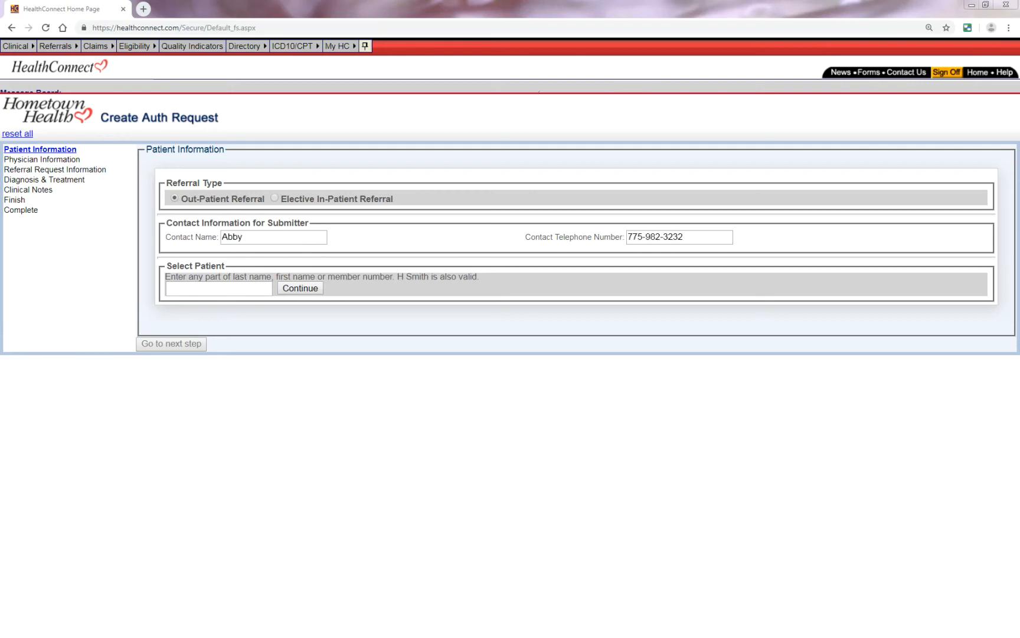
{"action": "key", "text": "Tab"}
- Search patients for "TST", select the first member in the results, and go to the next step
{"action": "type", "text": "TST"}
{"action": "left_click", "coordinate": [294, 290]}
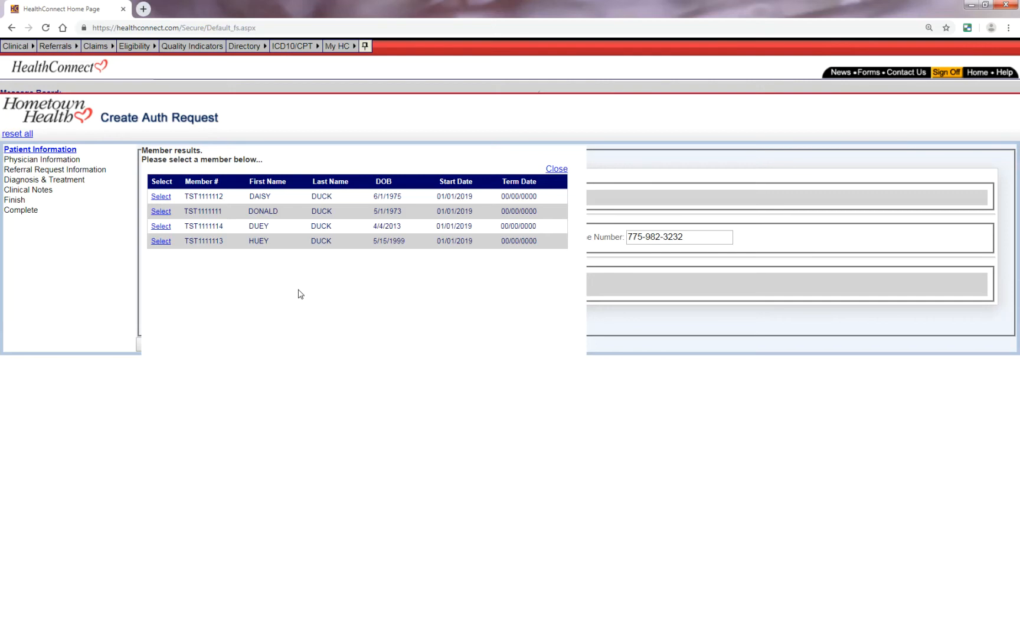
{"action": "left_click", "coordinate": [161, 196]}
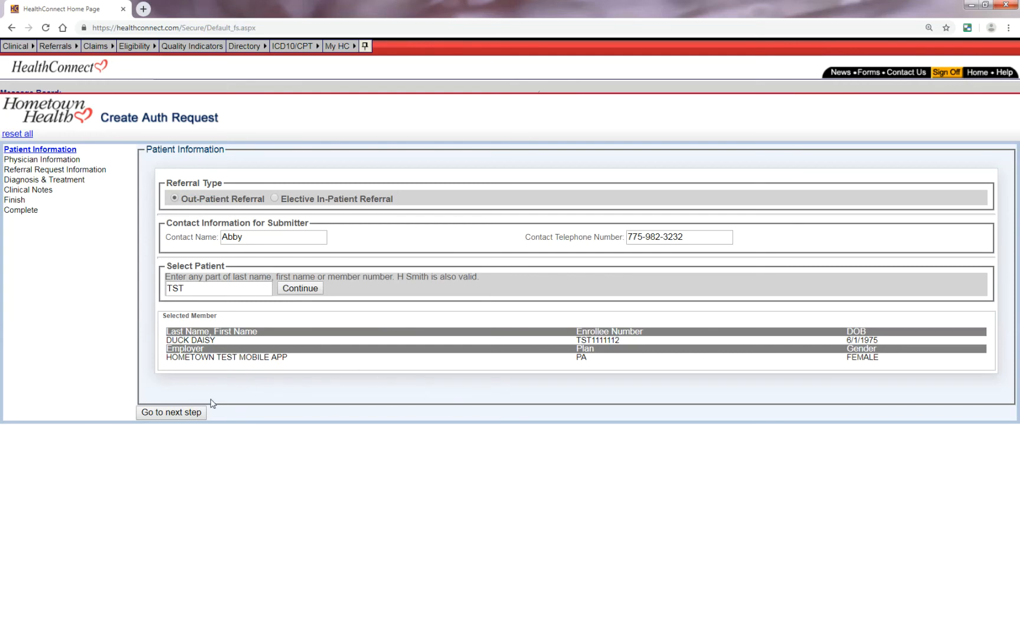
{"action": "left_click", "coordinate": [195, 413]}
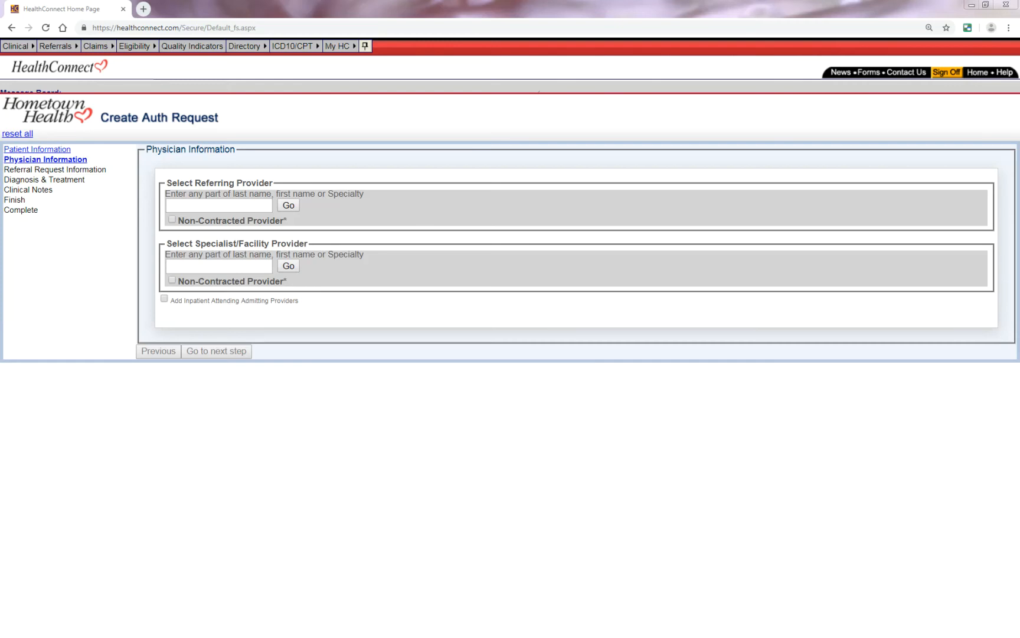
- Search for Renown Health Medical Group as the referring provider and select the first result
{"action": "key", "text": "ctrl+v"}
{"action": "left_click", "coordinate": [288, 206]}
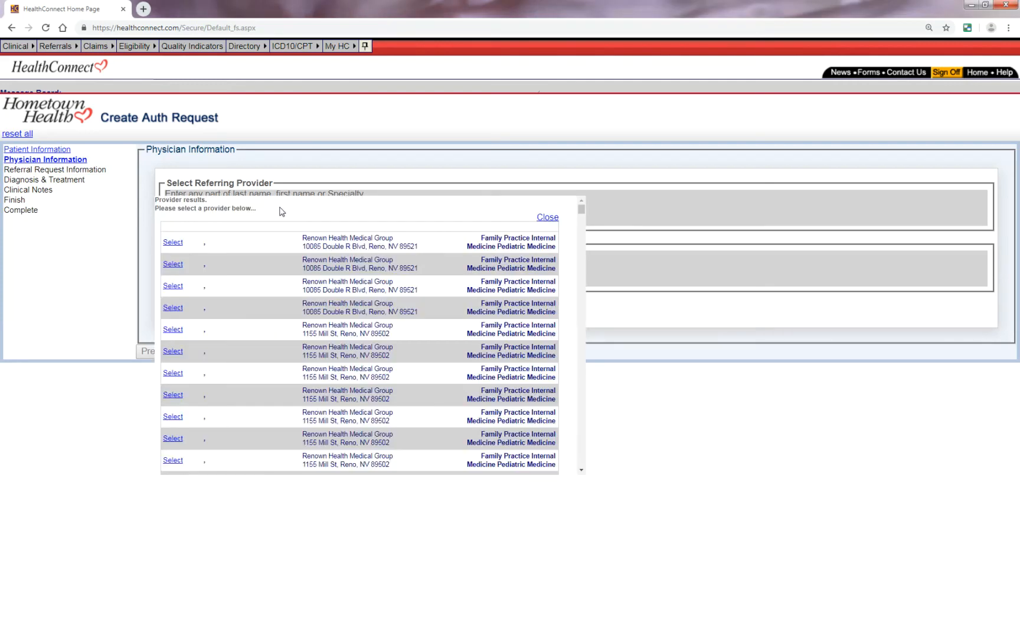
{"action": "left_click", "coordinate": [173, 242]}
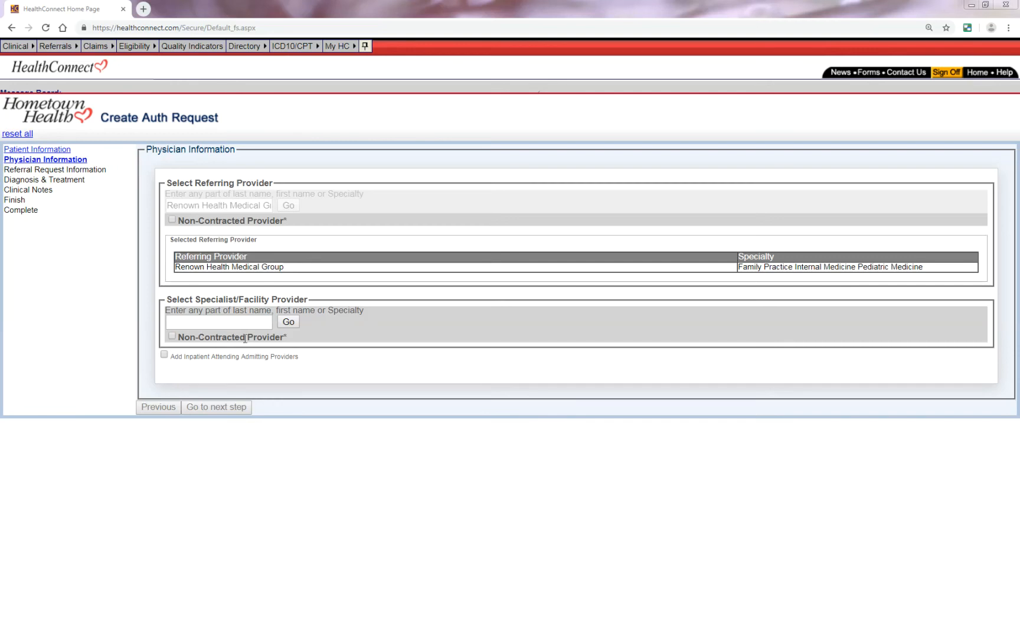
{"action": "left_click", "coordinate": [172, 336]}
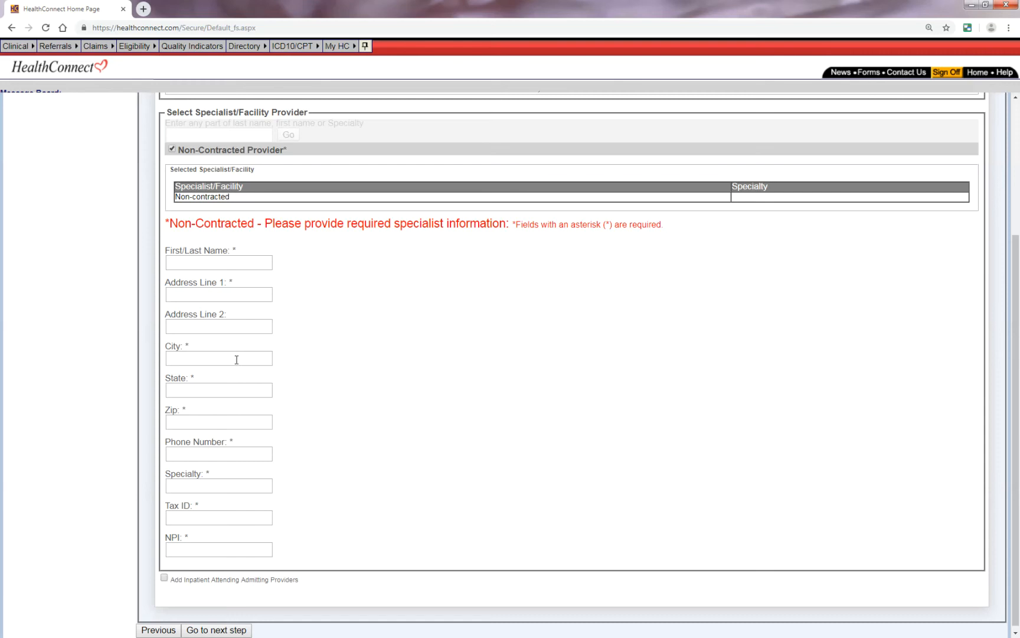
{"action": "scroll", "coordinate": [241, 361], "scroll_direction": "down", "scroll_amount": 1}
{"action": "scroll", "coordinate": [230, 377], "scroll_direction": "up", "scroll_amount": 4}
{"action": "scroll", "coordinate": [230, 376], "scroll_direction": "down", "scroll_amount": 4}
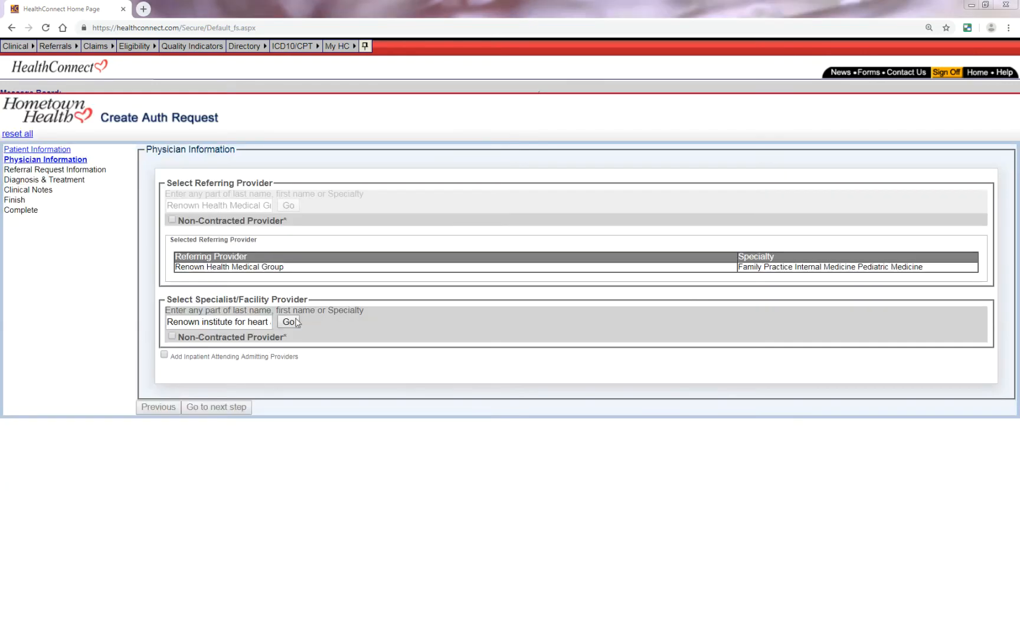
- Search for Renown Institute for Heart as the specialist/facility provider, select the first Cardiology result, and go to the next step
{"action": "left_click", "coordinate": [289, 321]}
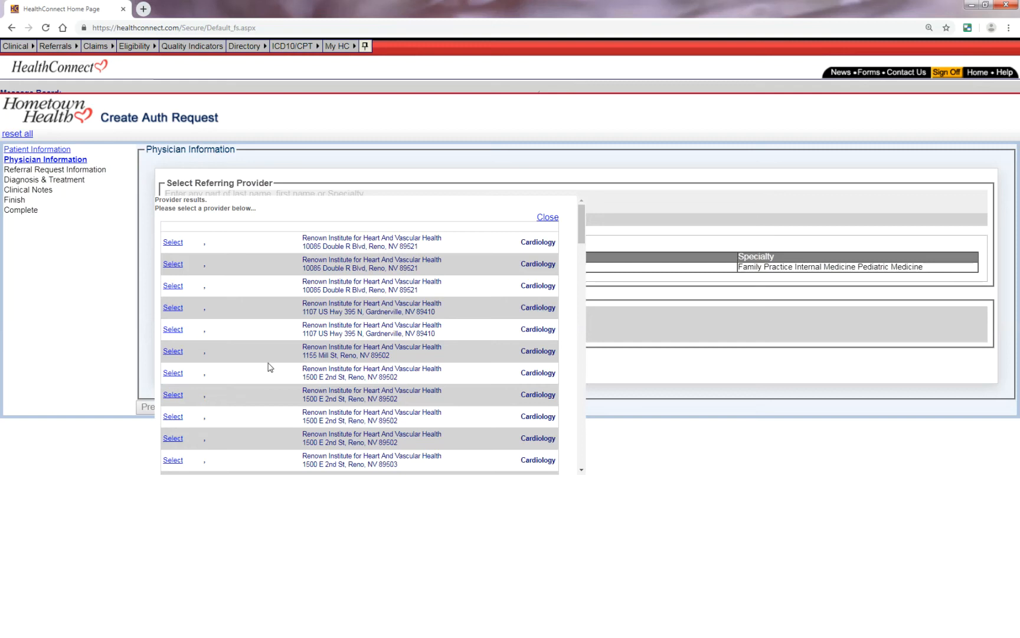
{"action": "left_click", "coordinate": [175, 243]}
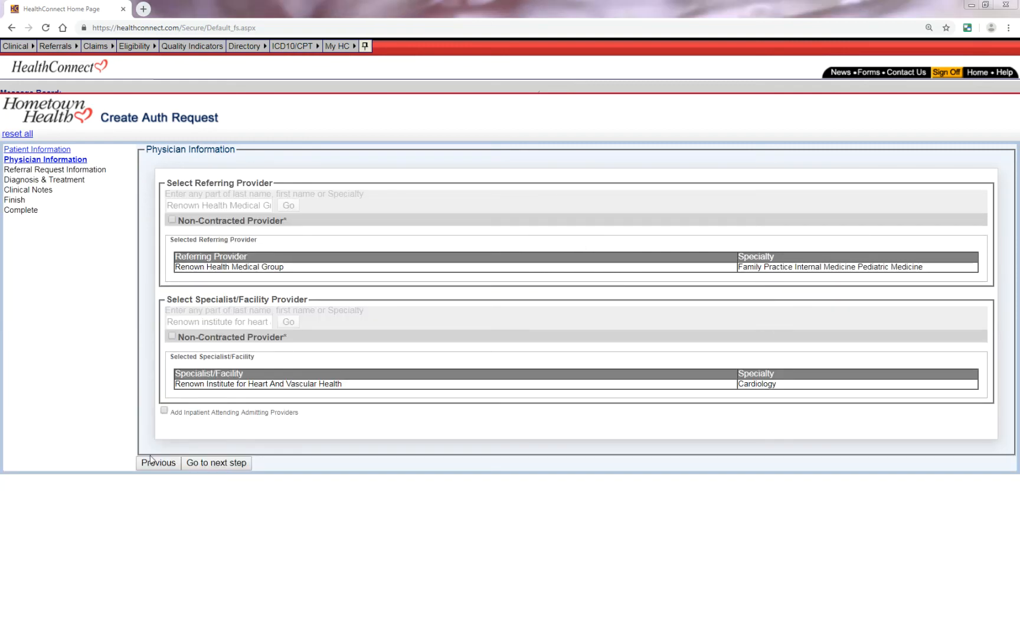
{"action": "left_click", "coordinate": [203, 464]}
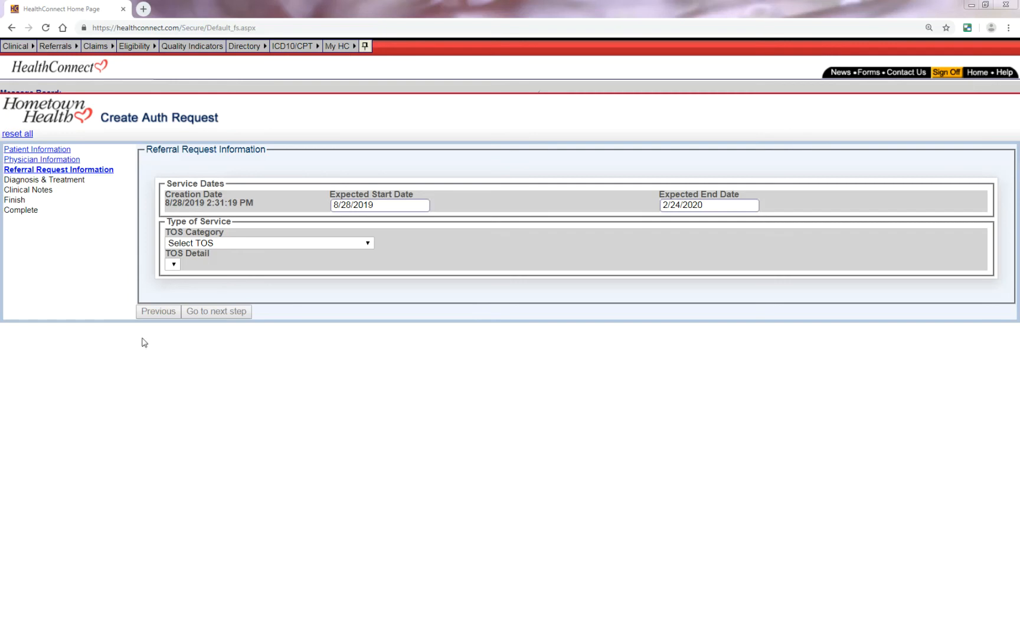
{"action": "left_click", "coordinate": [307, 243]}
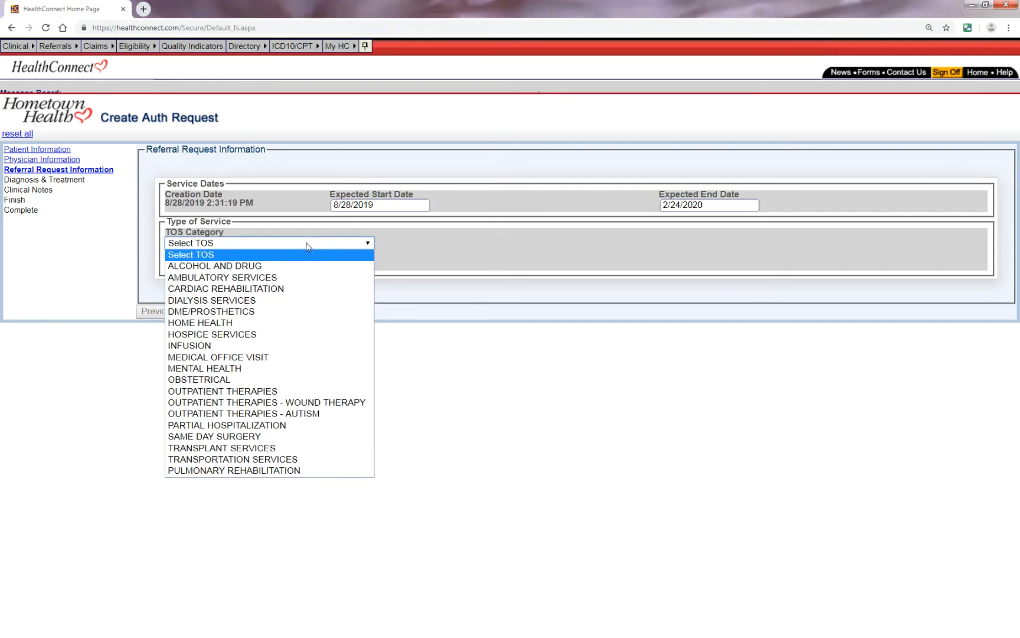
{"action": "left_click", "coordinate": [259, 276]}
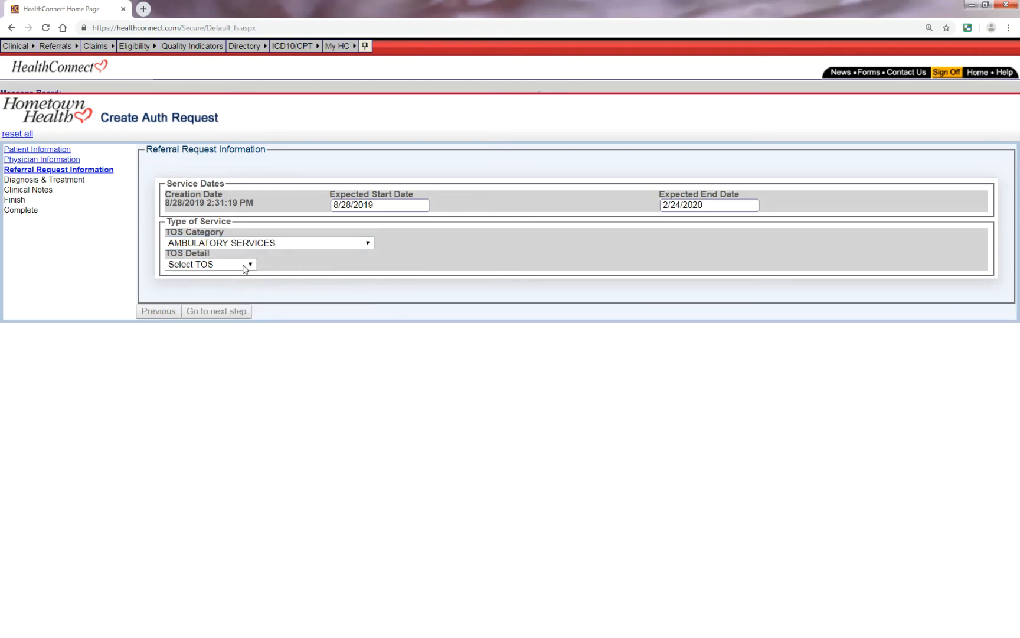
{"action": "left_click", "coordinate": [251, 265]}
{"action": "left_click", "coordinate": [251, 265]}
- Set the TOS category to MEDICAL OFFICE VISIT and TOS detail to MOV, then go to the next step
{"action": "left_click", "coordinate": [311, 246]}
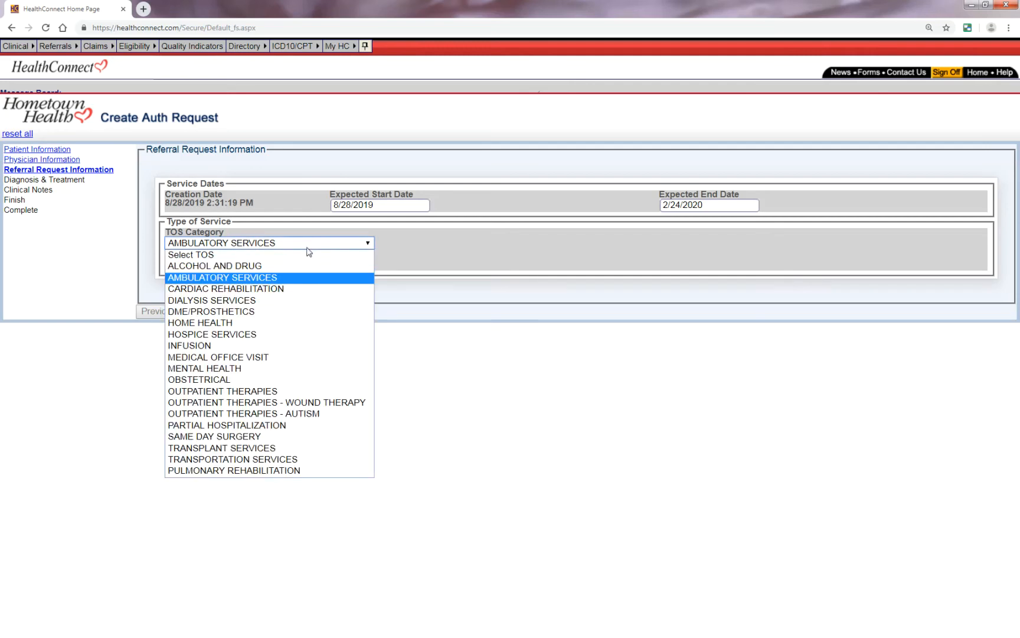
{"action": "left_click", "coordinate": [220, 357]}
{"action": "left_click", "coordinate": [187, 264]}
{"action": "left_click", "coordinate": [183, 278]}
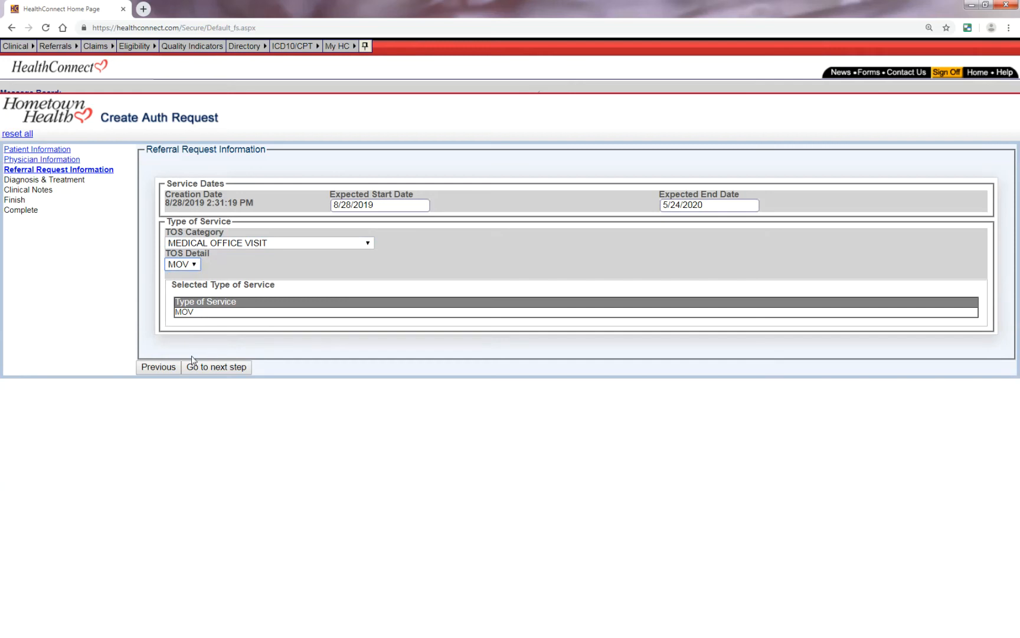
{"action": "left_click", "coordinate": [230, 369]}
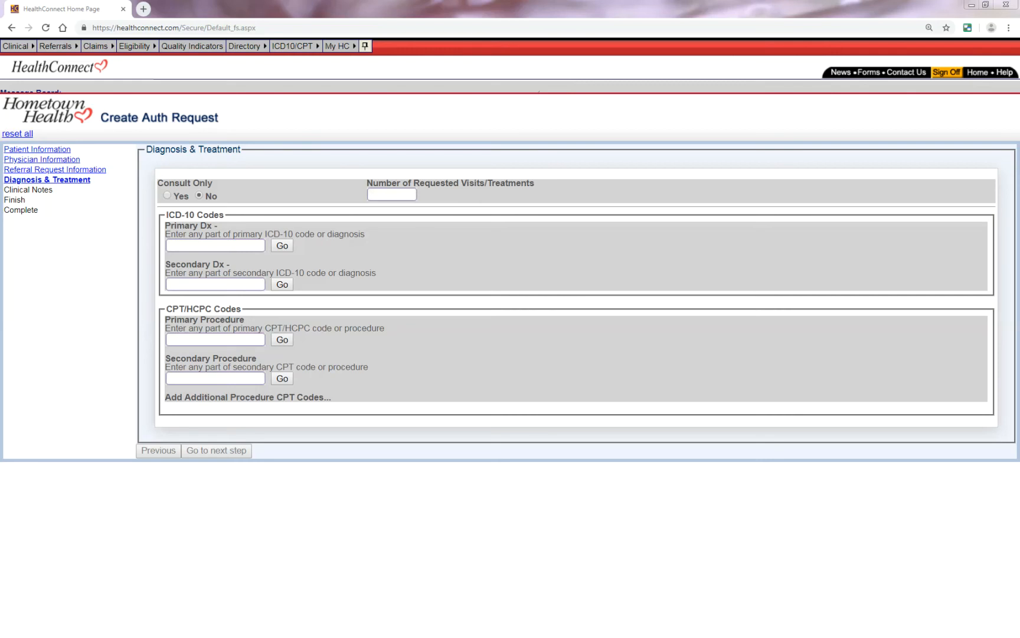
- Request 3 visits/treatments and look up primary ICD-10 diagnosis code i24.9
{"action": "type", "text": "3"}
{"action": "type", "text": "i24.9"}
{"action": "left_click", "coordinate": [283, 247]}
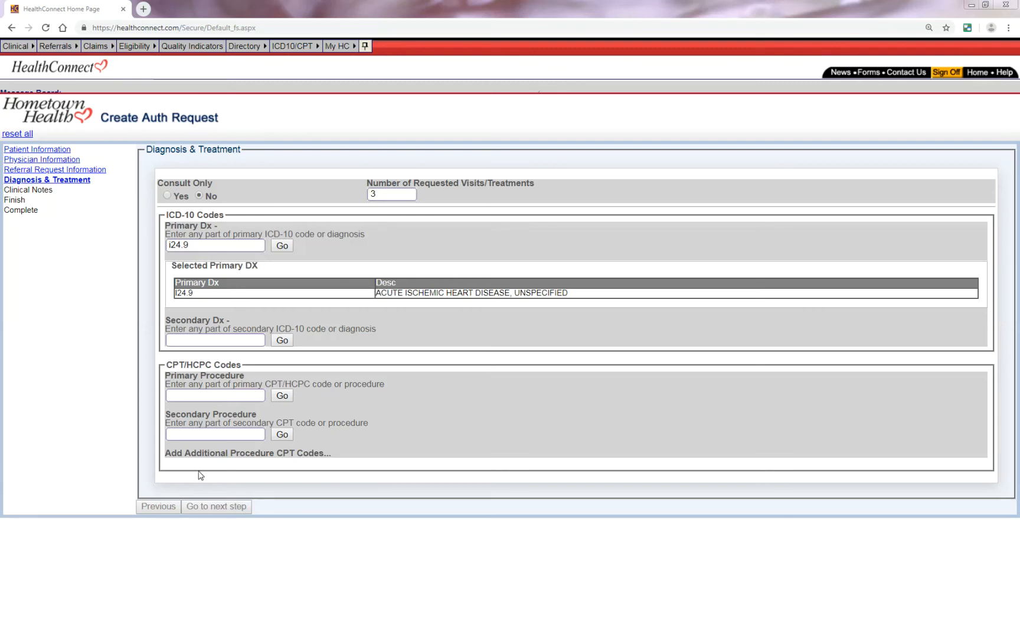
- Add 0001f as the primary CPT/HCPC procedure and go to the next step
{"action": "left_click", "coordinate": [284, 453]}
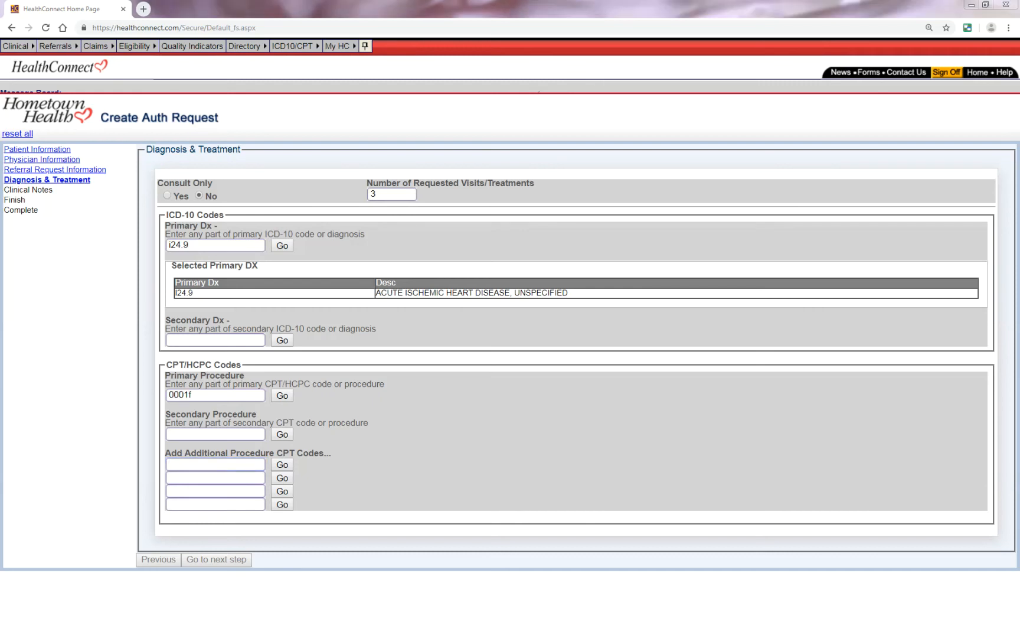
{"action": "left_click", "coordinate": [282, 395]}
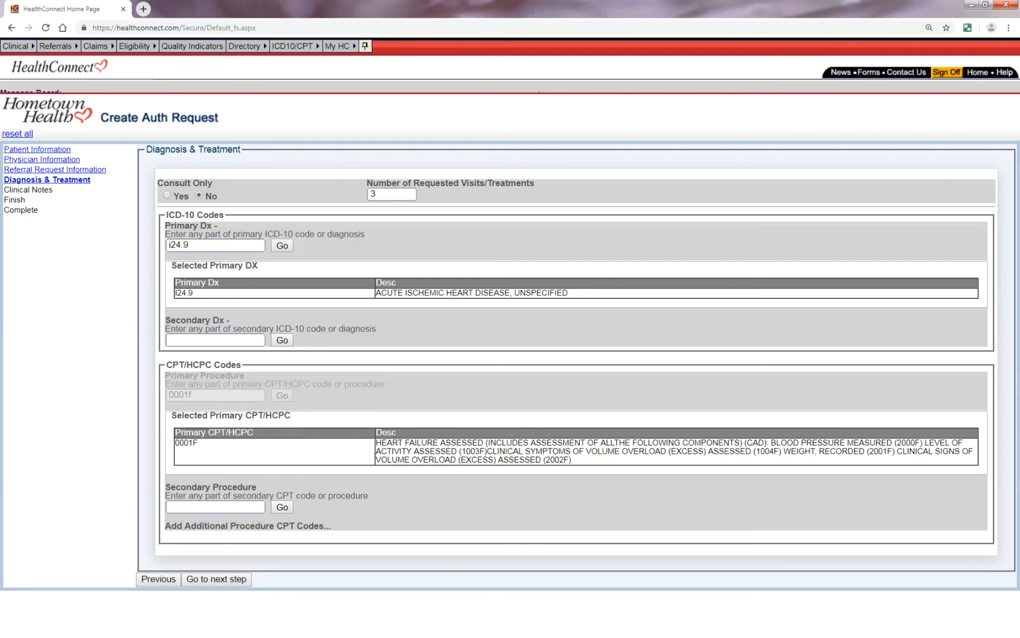
{"action": "left_click", "coordinate": [218, 580]}
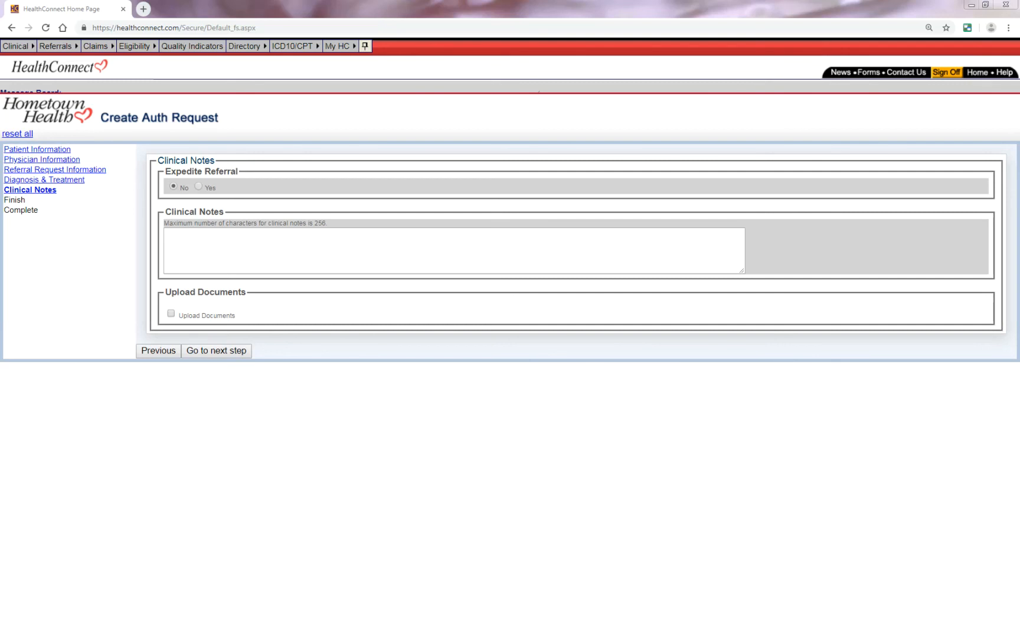
- Paste the clinical note "More ICD-10 codes/ More CPT and HCPC Codes here!" without expediting, and continue to the referral summary
{"action": "left_click", "coordinate": [198, 188]}
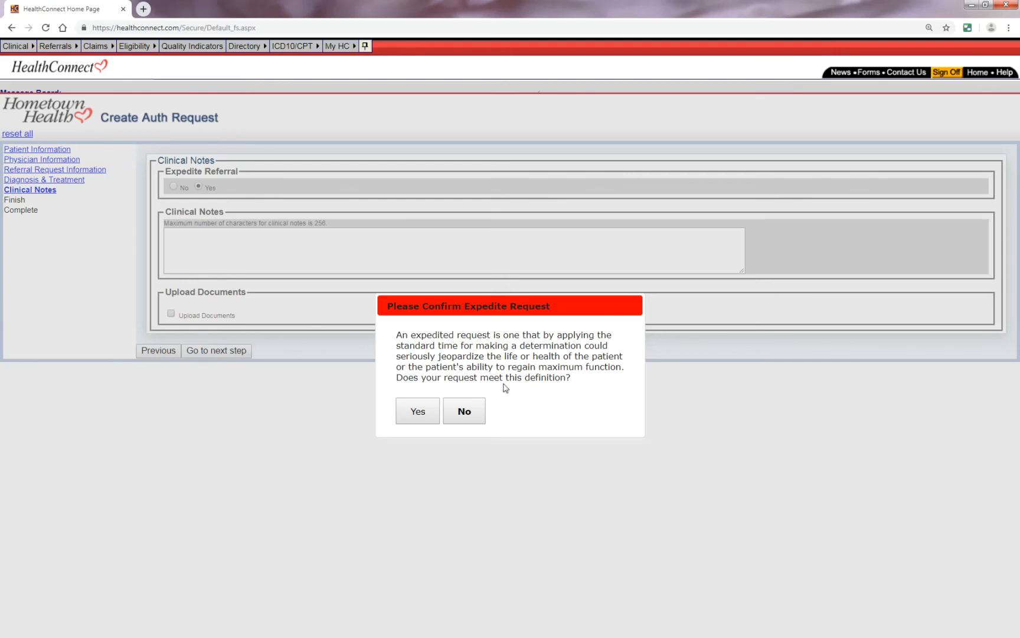
{"action": "left_click", "coordinate": [470, 412]}
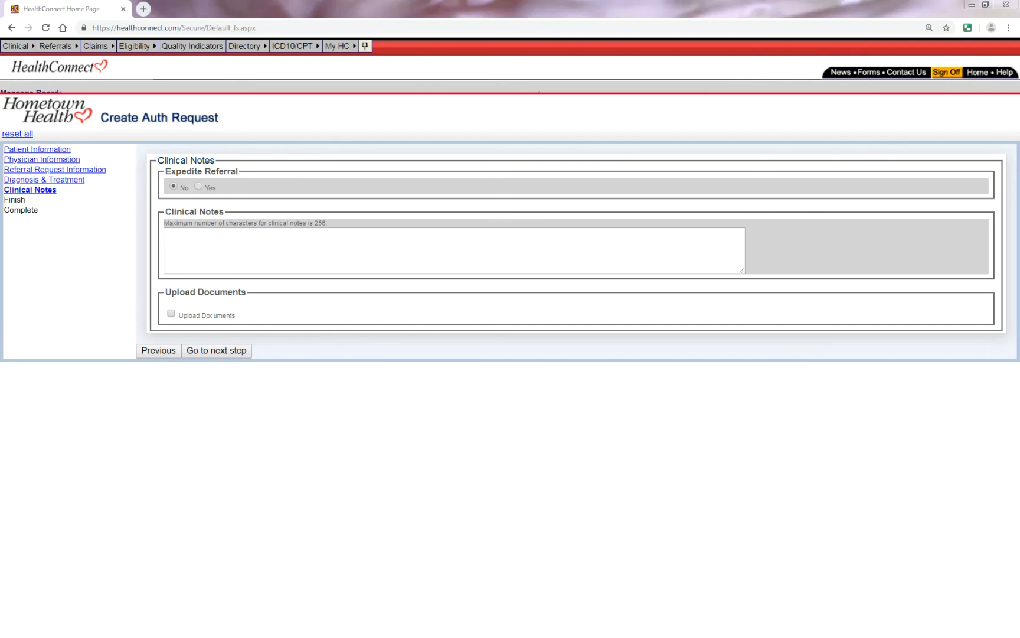
{"action": "type", "text": "More ICD-10 codes/ More CPT and HCPC Codes here!"}
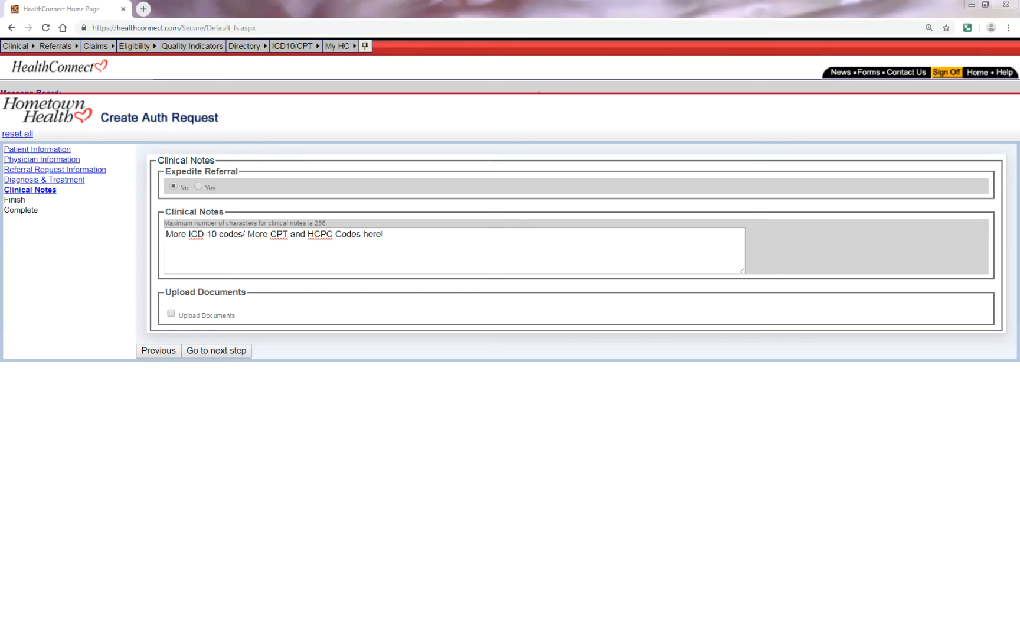
{"action": "left_click", "coordinate": [207, 351]}
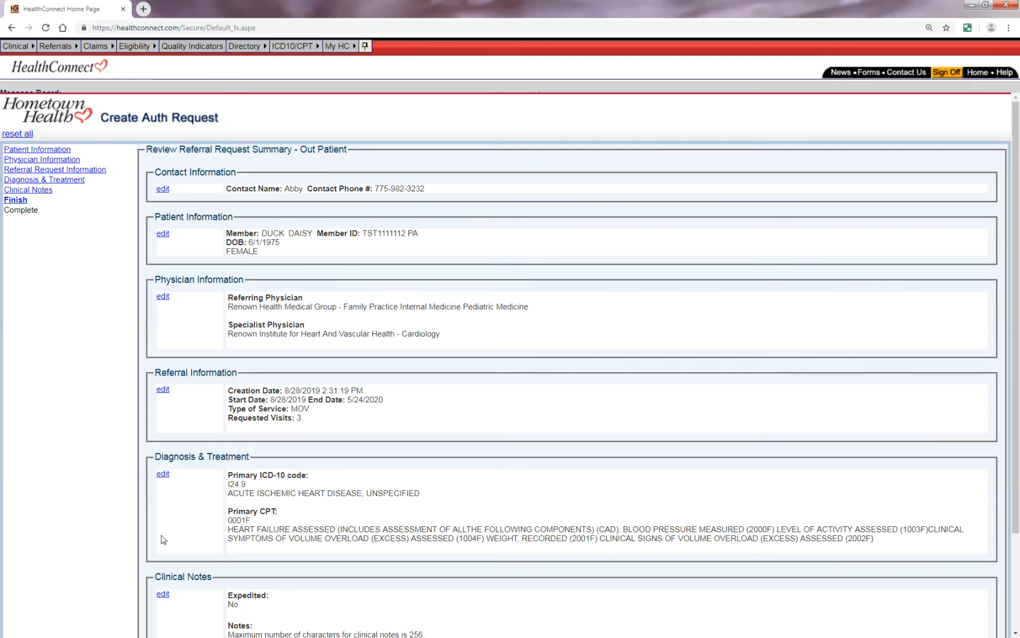
{"action": "scroll", "coordinate": [165, 540], "scroll_direction": "down", "scroll_amount": 2}
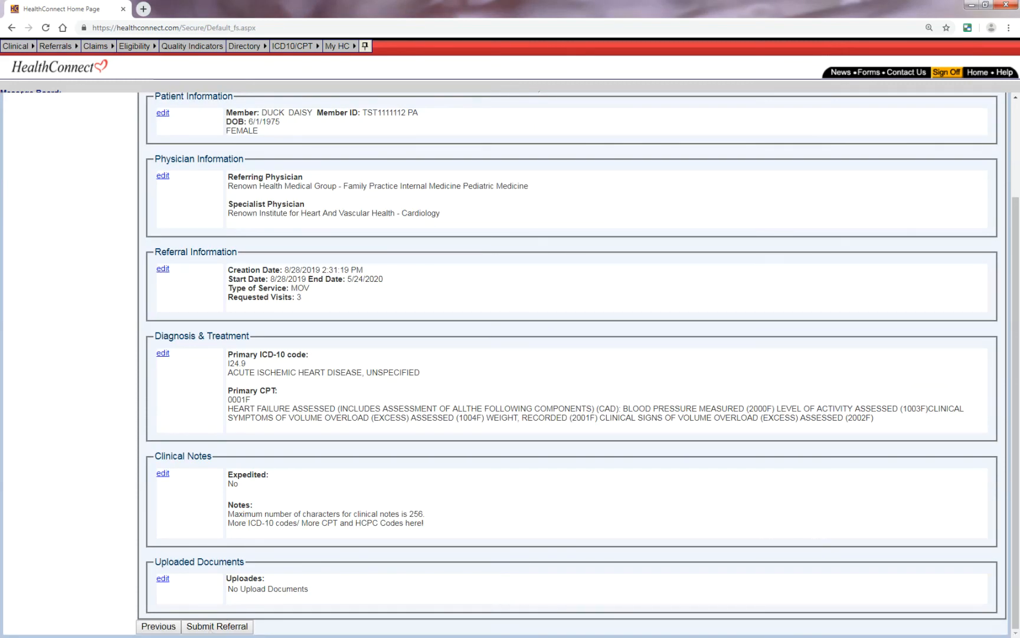